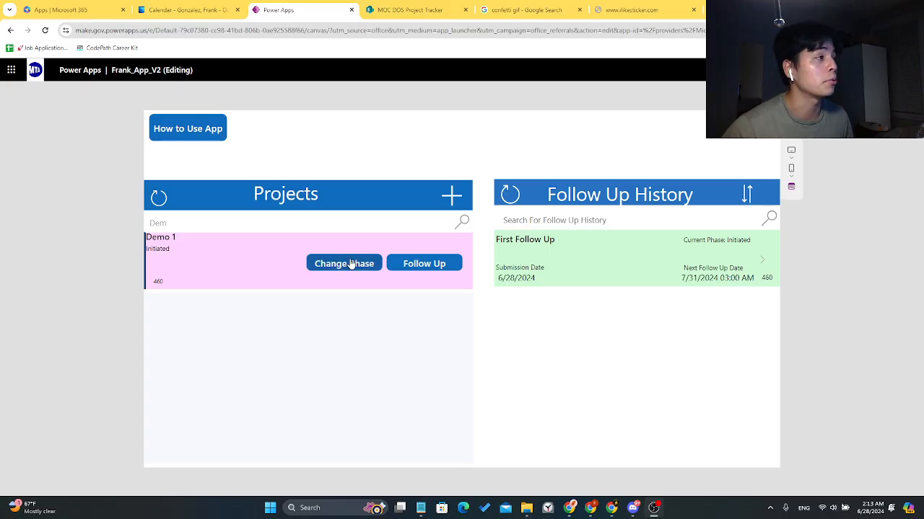
Open the phase change form for Demo 1 and review the available phases and the reason field
{"action": "left_click", "coordinate": [349, 264]}
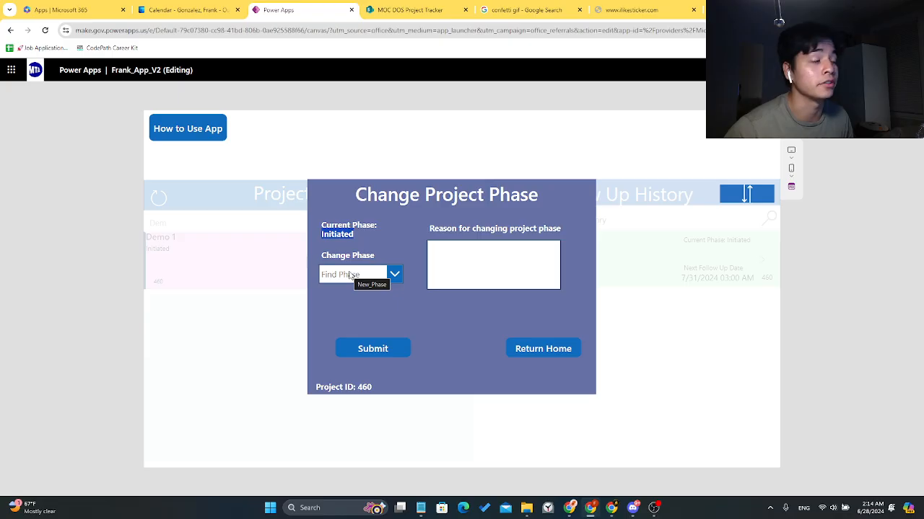
{"action": "left_click", "coordinate": [332, 235]}
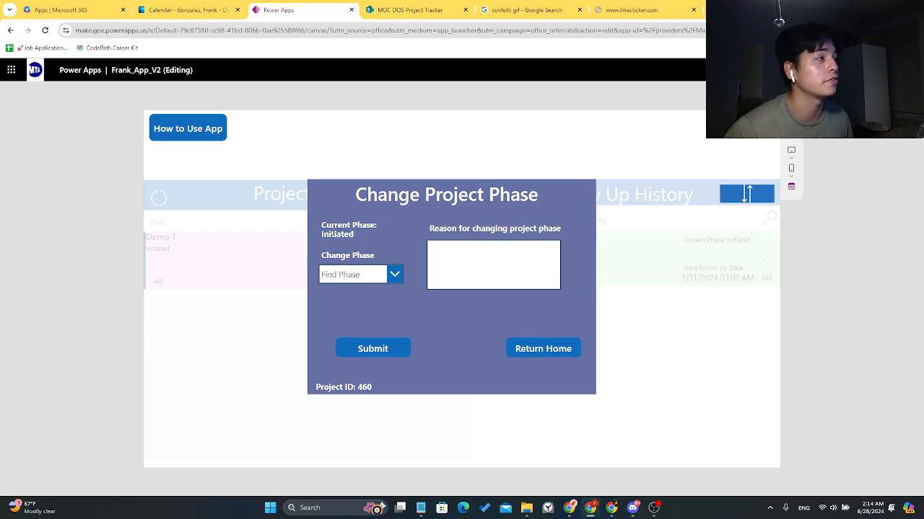
{"action": "left_click", "coordinate": [339, 274]}
{"action": "scroll", "coordinate": [361, 415], "scroll_direction": "down", "scroll_amount": 1}
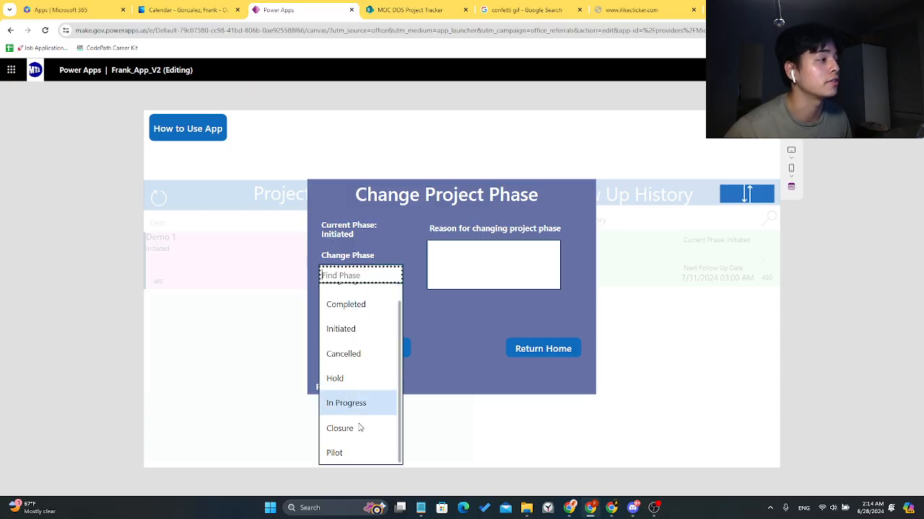
{"action": "left_click", "coordinate": [456, 267]}
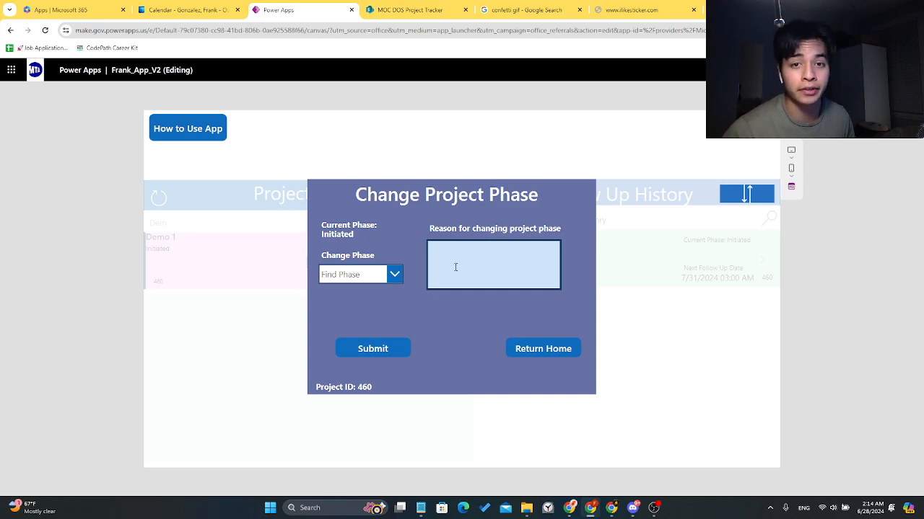
{"action": "left_click", "coordinate": [455, 267]}
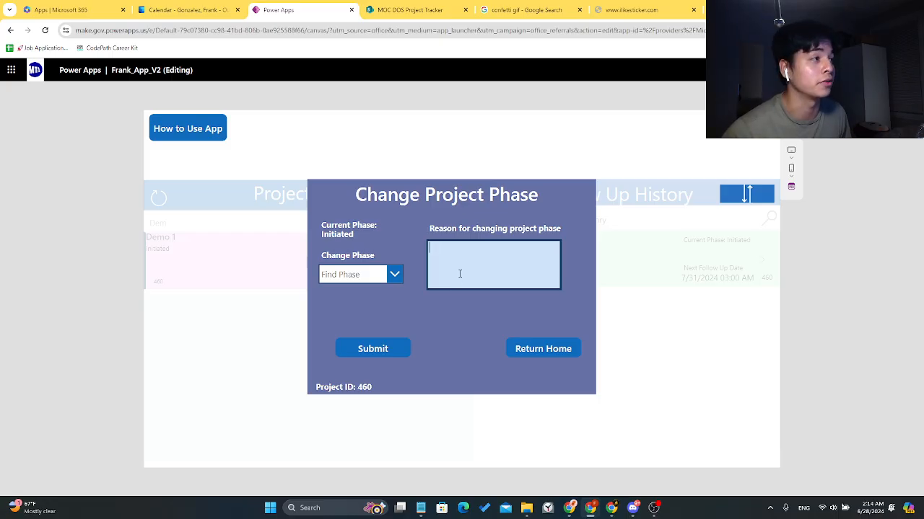
{"action": "left_click", "coordinate": [439, 318]}
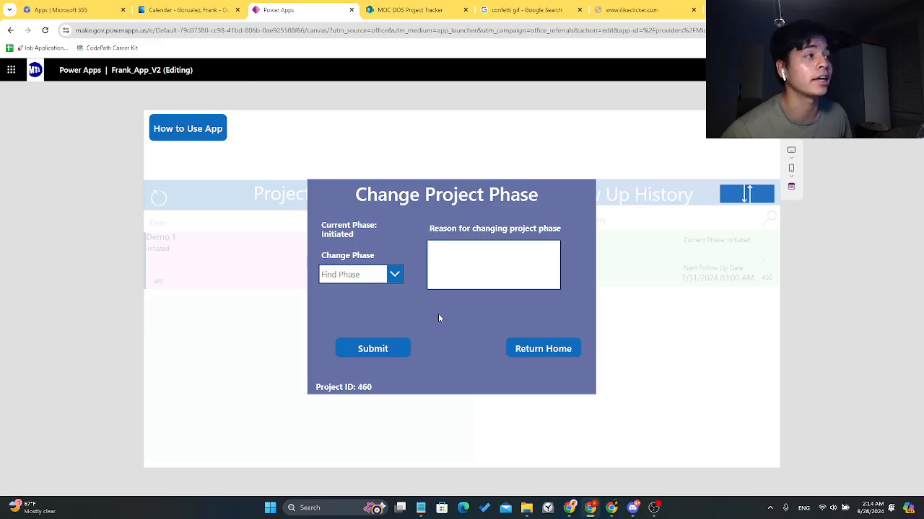
Try to submit a phase change for Demo 1 with Initiated, its current phase, as the new phase
{"action": "left_click", "coordinate": [382, 277]}
{"action": "left_click", "coordinate": [366, 347]}
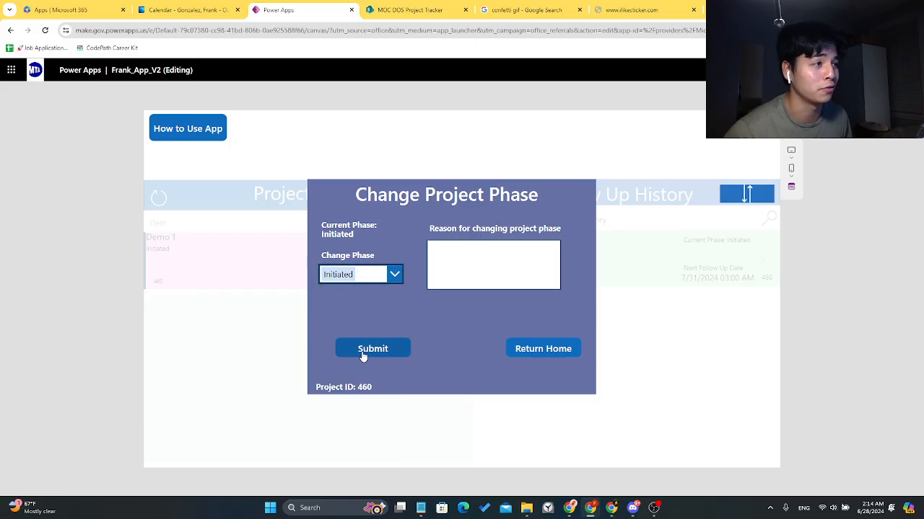
{"action": "left_click", "coordinate": [363, 353]}
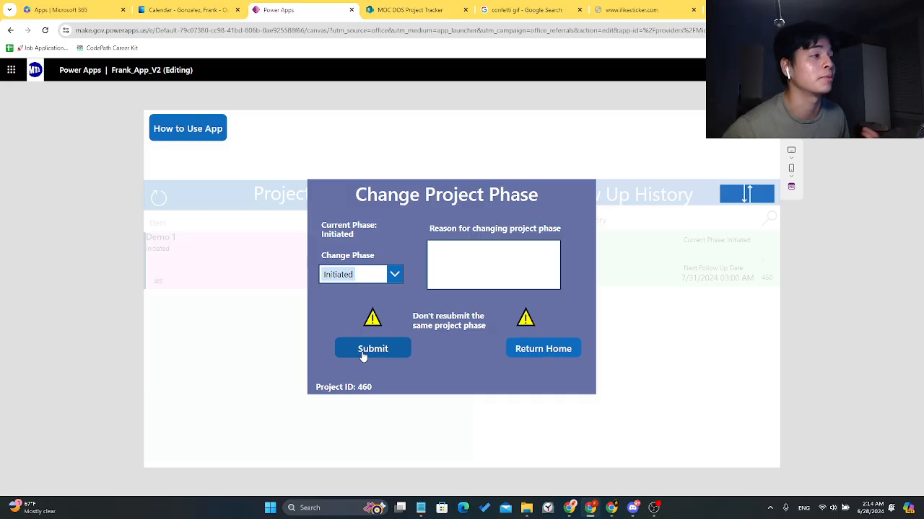
Clear the selected phase and try to submit the phase change with no phase chosen
{"action": "left_click", "coordinate": [370, 278]}
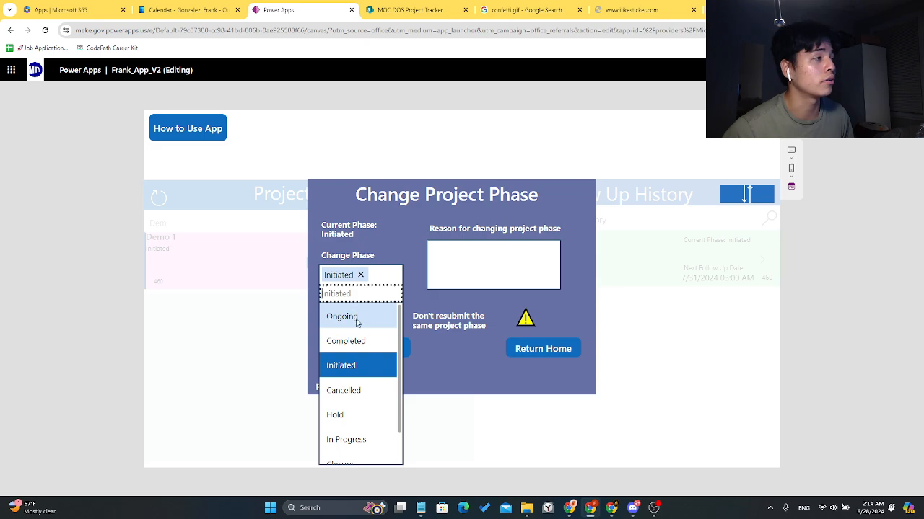
{"action": "left_click", "coordinate": [361, 275]}
{"action": "left_click", "coordinate": [400, 258]}
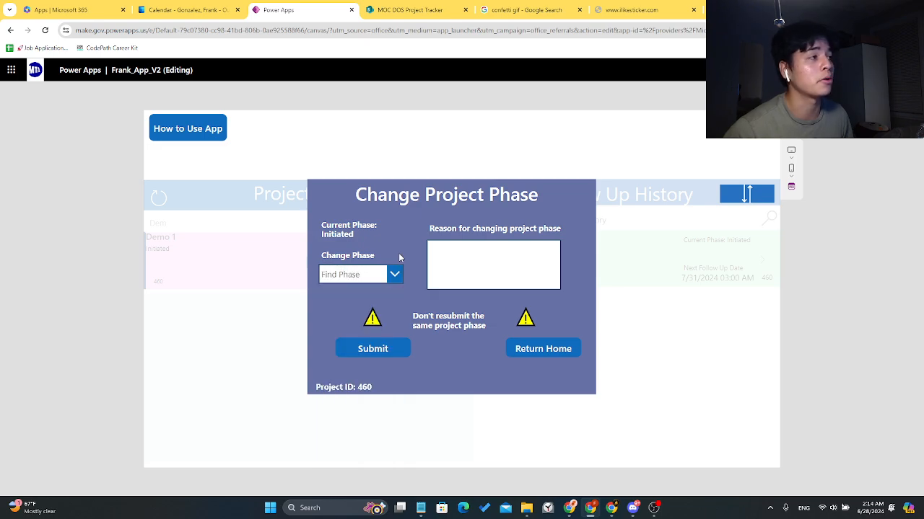
{"action": "left_click", "coordinate": [380, 352]}
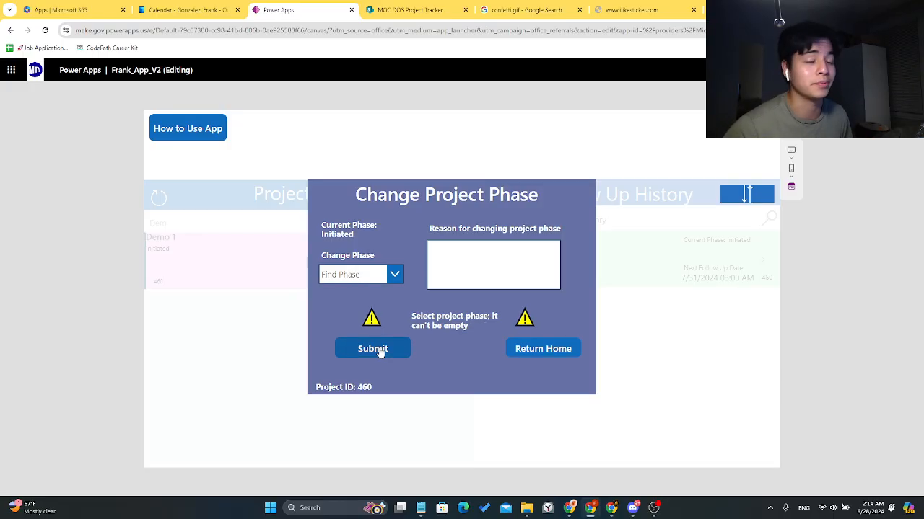
Select Closure as the new phase for Demo 1 and submit the phase change
{"action": "left_click", "coordinate": [385, 270]}
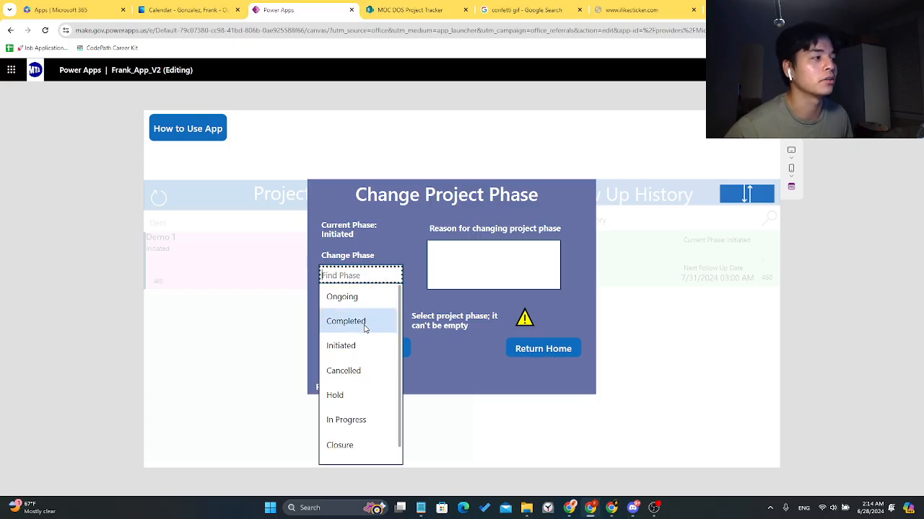
{"action": "scroll", "coordinate": [360, 329], "scroll_direction": "down", "scroll_amount": 1}
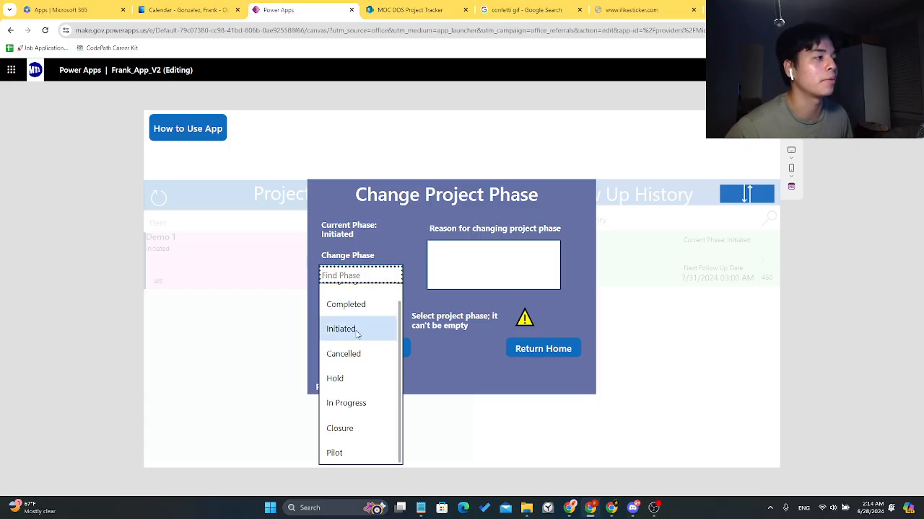
{"action": "left_click", "coordinate": [388, 437]}
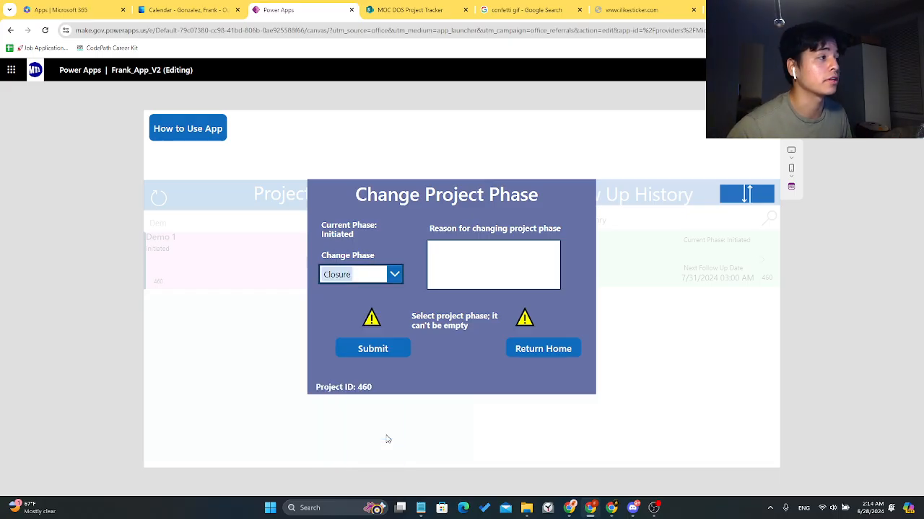
{"action": "left_click", "coordinate": [389, 352]}
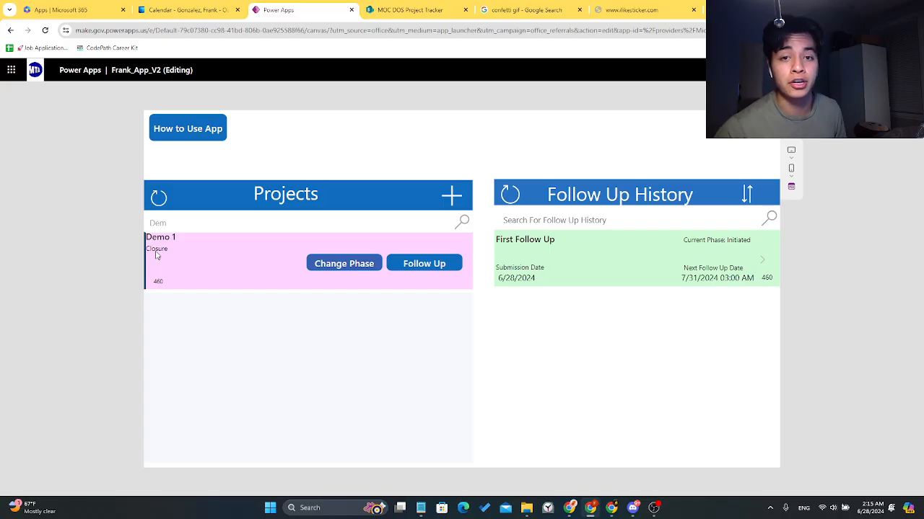
Start a follow-up for Demo 1 named "Final Follow Up" with the progress update "ALmost done with project"
{"action": "left_click", "coordinate": [424, 264]}
{"action": "left_click", "coordinate": [226, 171]}
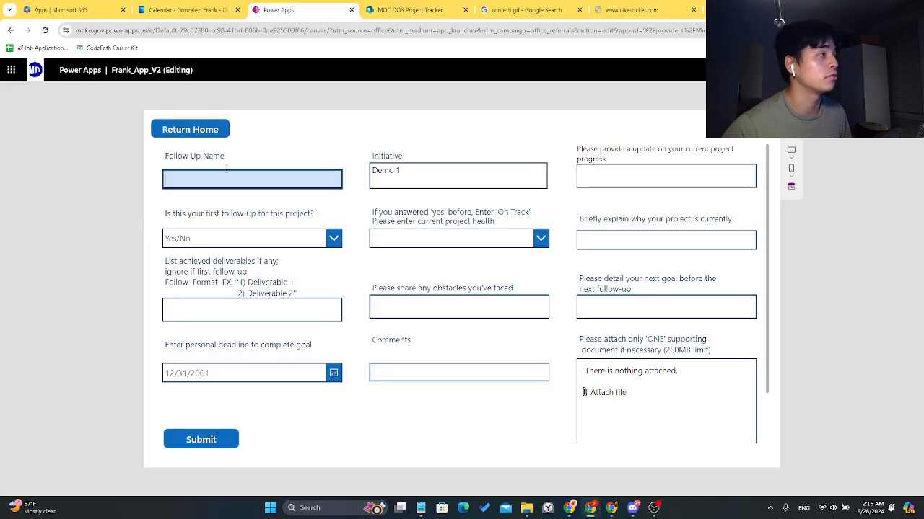
{"action": "type", "text": "Final Fol"}
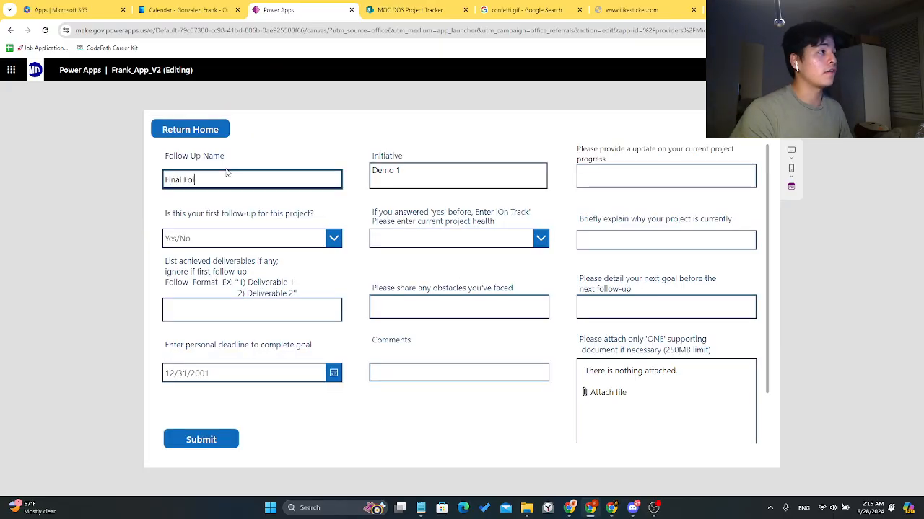
{"action": "type", "text": "low Up"}
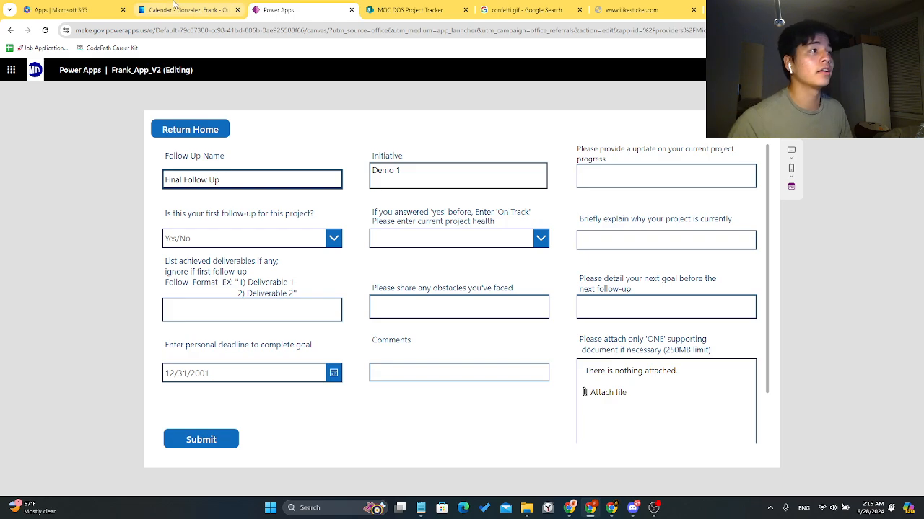
{"action": "left_click", "coordinate": [686, 179]}
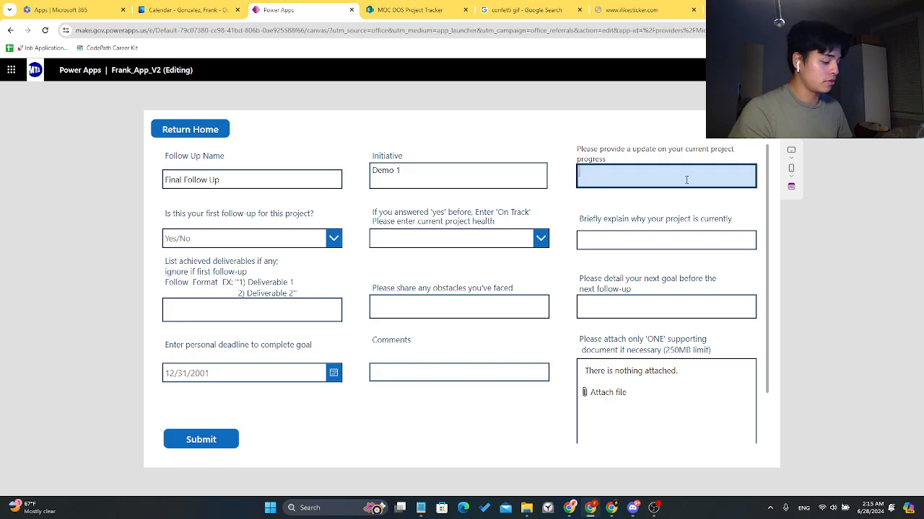
{"action": "type", "text": "ALmost done wit"}
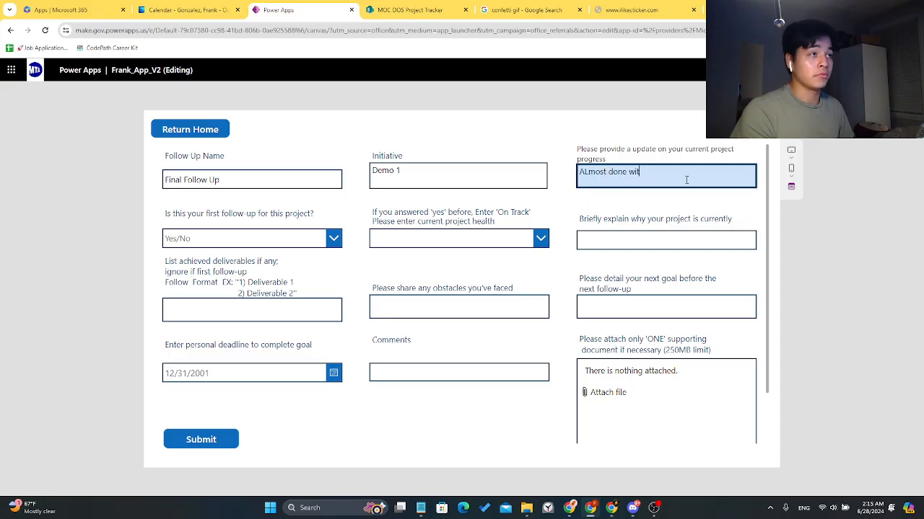
{"action": "type", "text": "h project"}
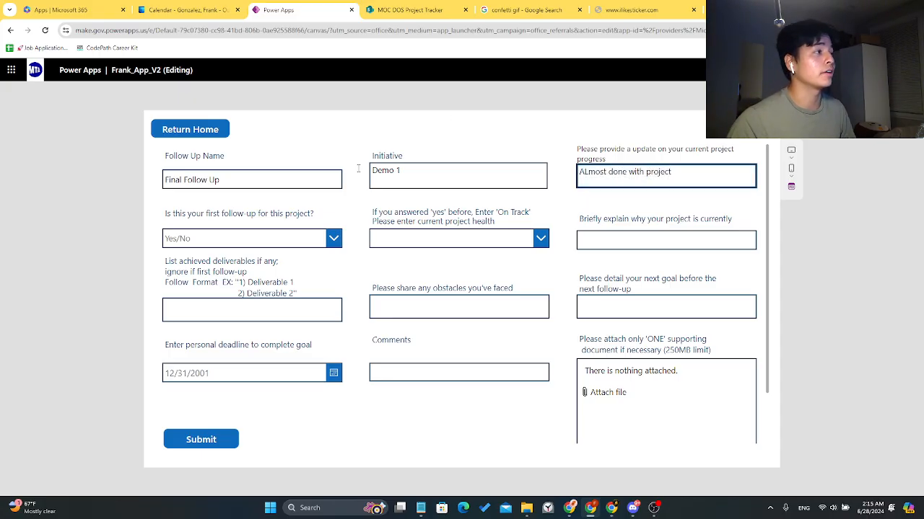
Answer No to the first follow-up question and set the project health to Off Track with the explanation "Rough year"
{"action": "left_click", "coordinate": [264, 246]}
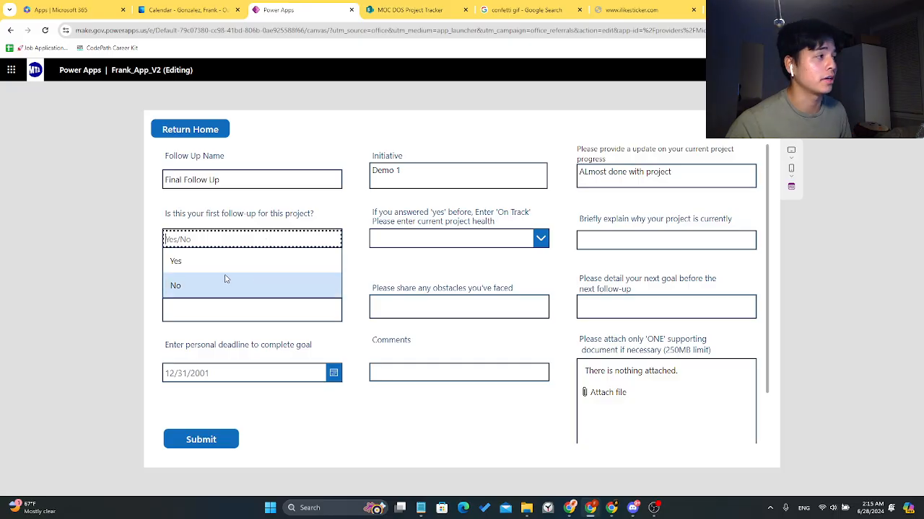
{"action": "left_click", "coordinate": [225, 283]}
{"action": "left_click", "coordinate": [491, 240]}
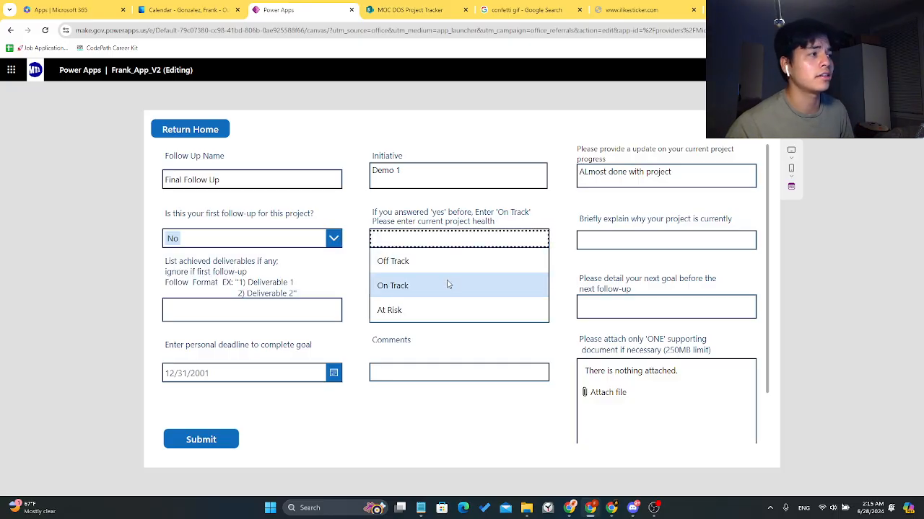
{"action": "left_click", "coordinate": [448, 264]}
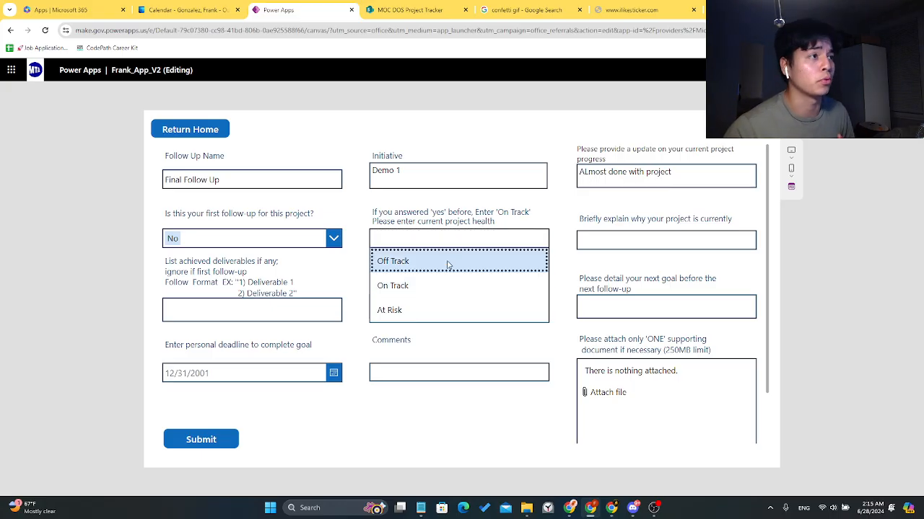
{"action": "left_click", "coordinate": [600, 241]}
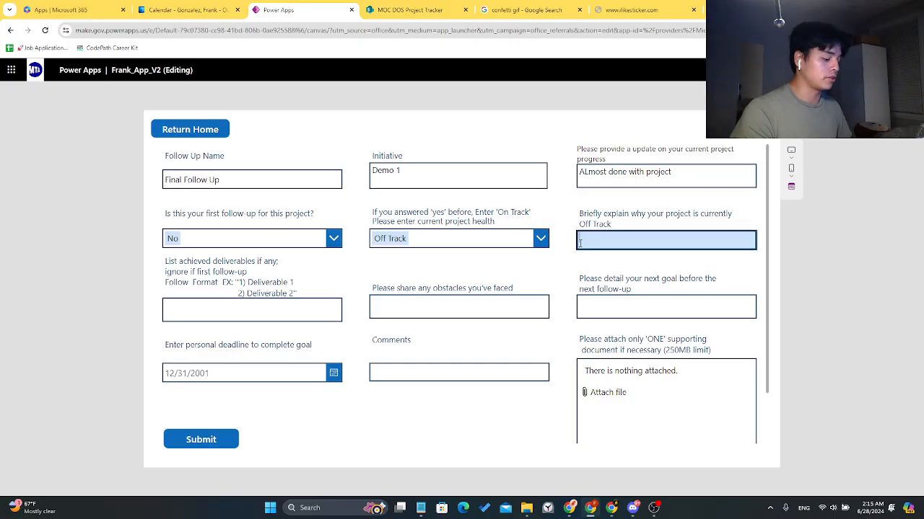
{"action": "type", "text": "Rough year"}
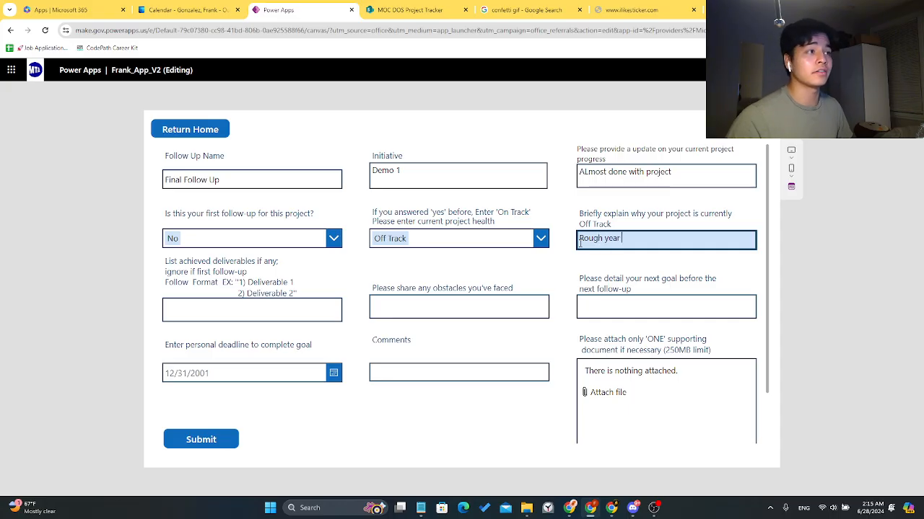
Leave the deliverables and obstacles empty and enter "want to complete XYZ" as the next goal
{"action": "left_click", "coordinate": [231, 314]}
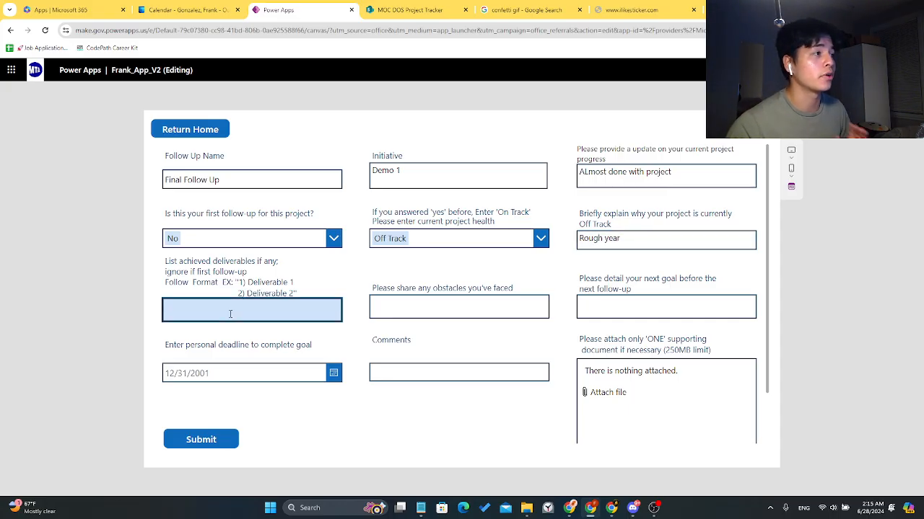
{"action": "left_click", "coordinate": [418, 309]}
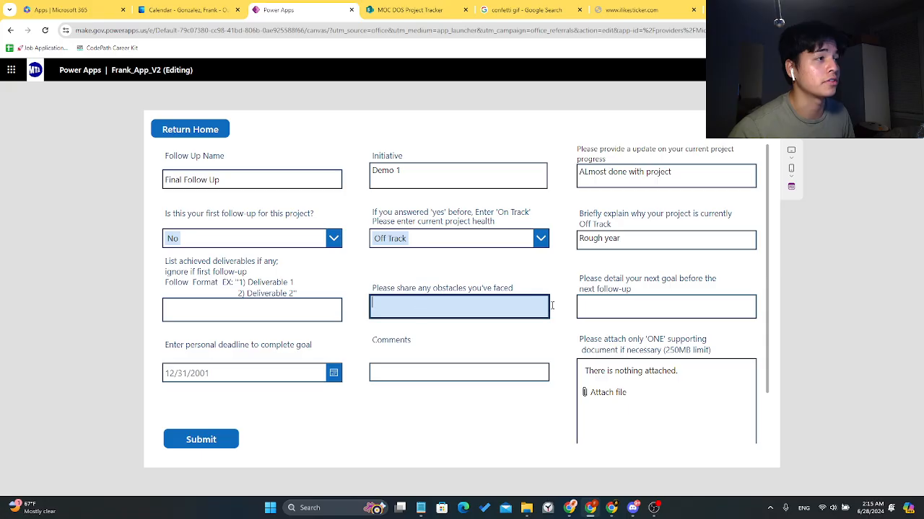
{"action": "key", "text": "Tab"}
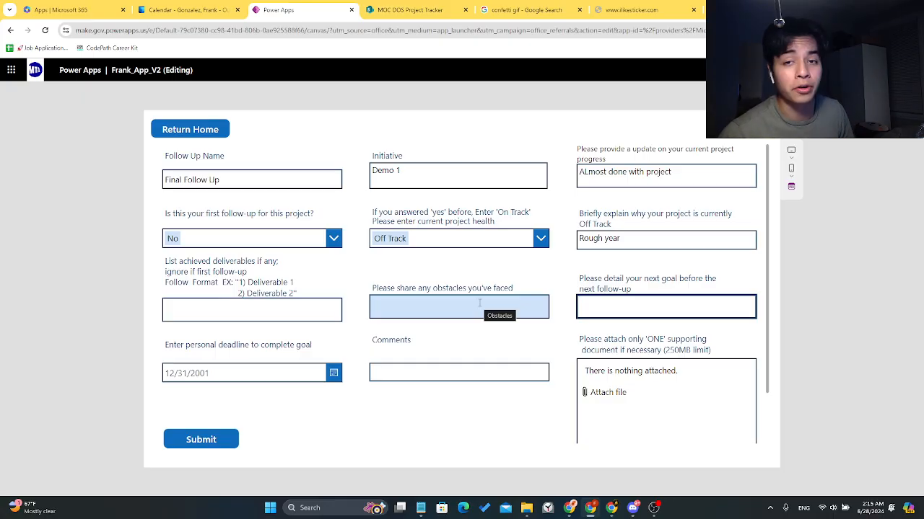
{"action": "type", "text": "w"}
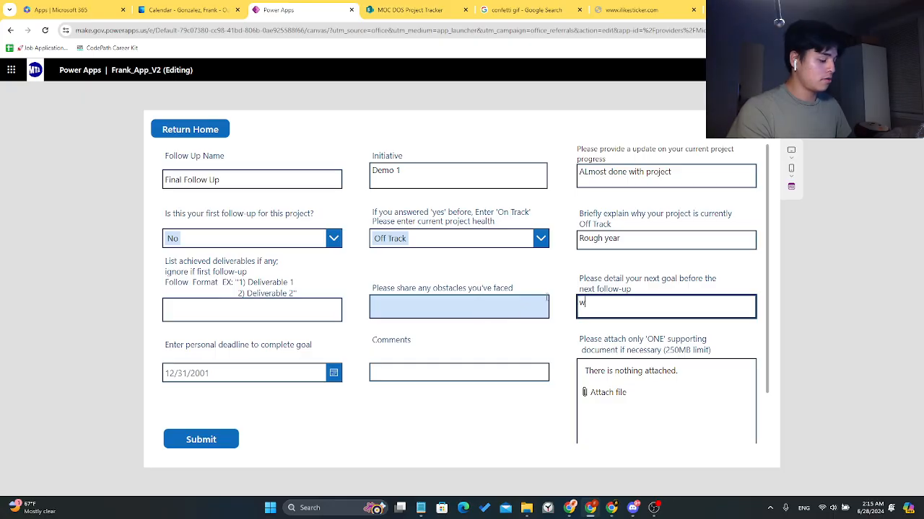
{"action": "type", "text": "ant to complete XYZ"}
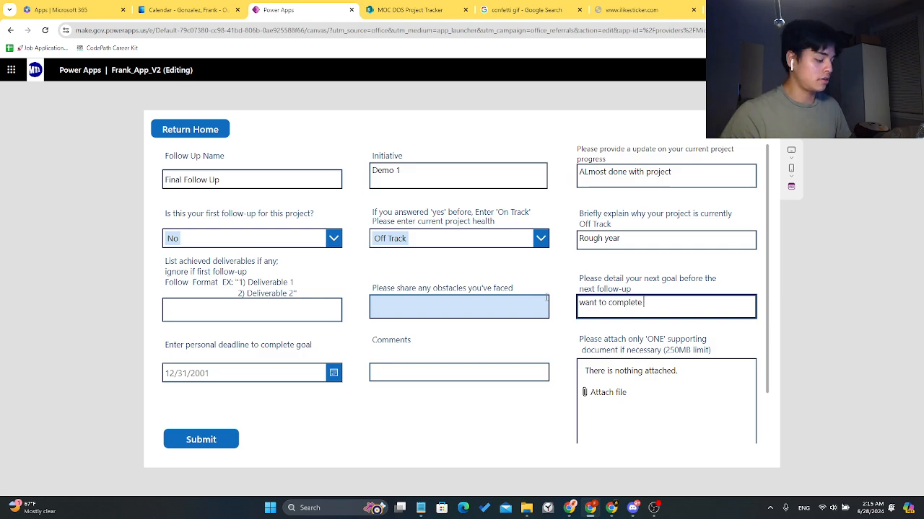
Set the personal deadline to 8/1/2024 and submit the follow-up, accepting the 3:00 AM reminder time
{"action": "left_click", "coordinate": [336, 374]}
{"action": "left_click", "coordinate": [310, 275]}
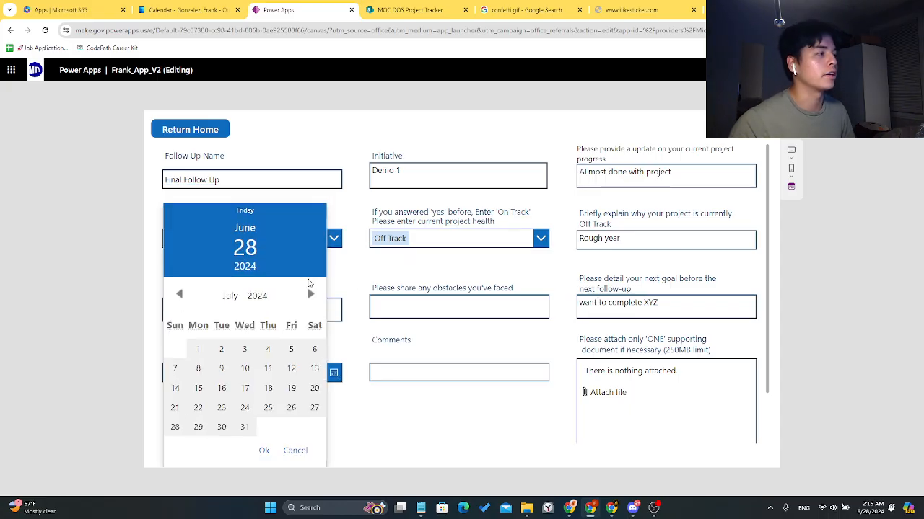
{"action": "left_click", "coordinate": [310, 294]}
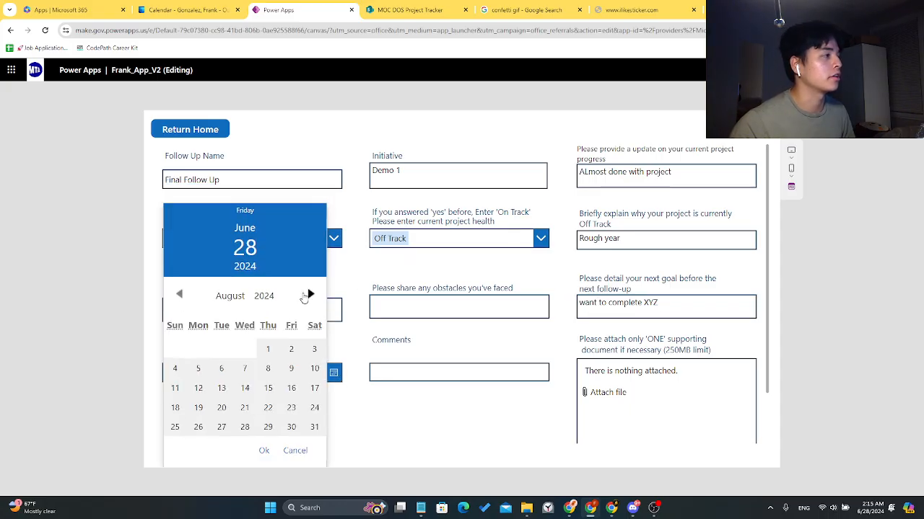
{"action": "left_click", "coordinate": [264, 349]}
{"action": "left_click", "coordinate": [265, 450]}
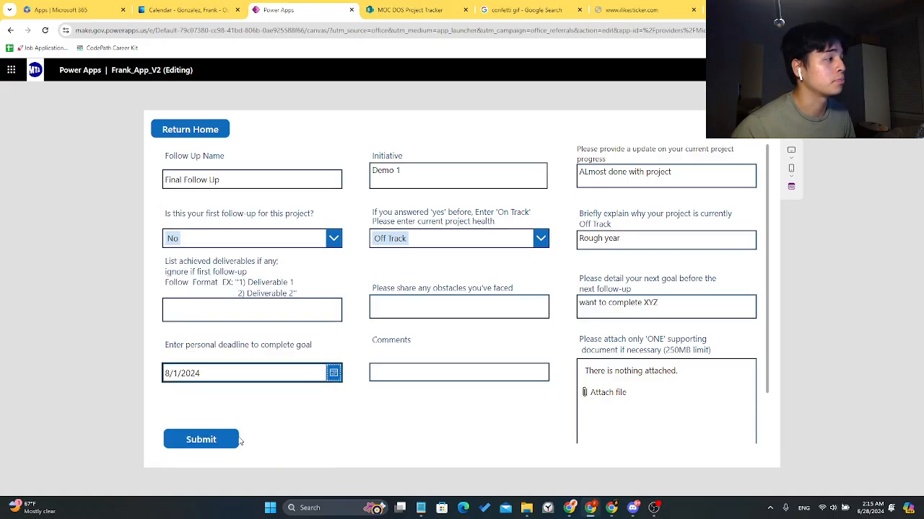
{"action": "left_click", "coordinate": [231, 441]}
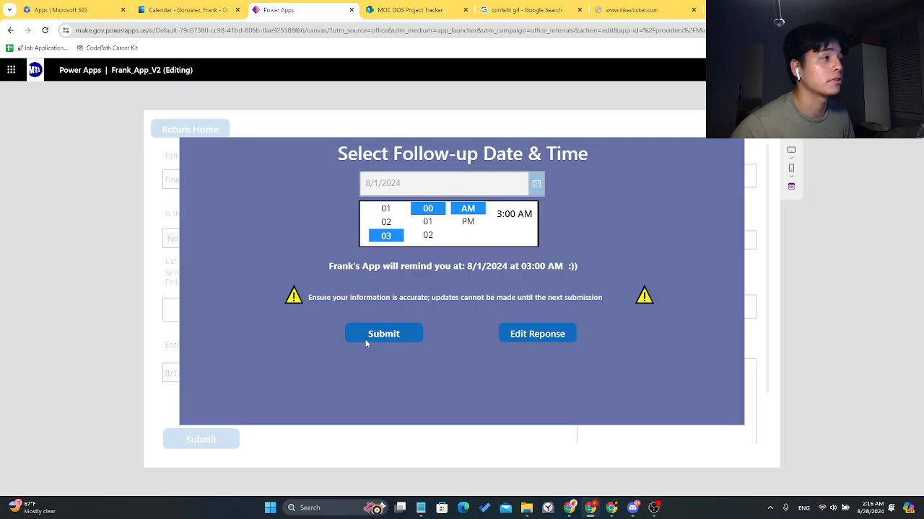
{"action": "left_click", "coordinate": [365, 336]}
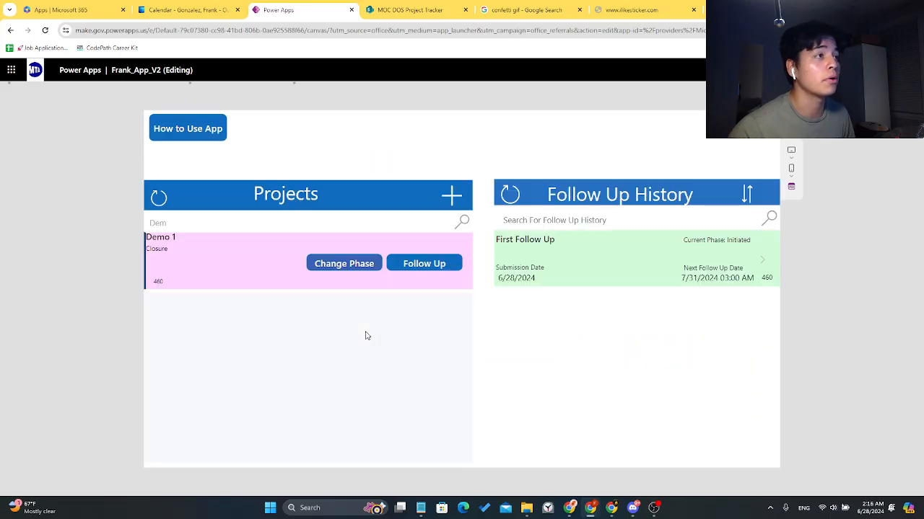